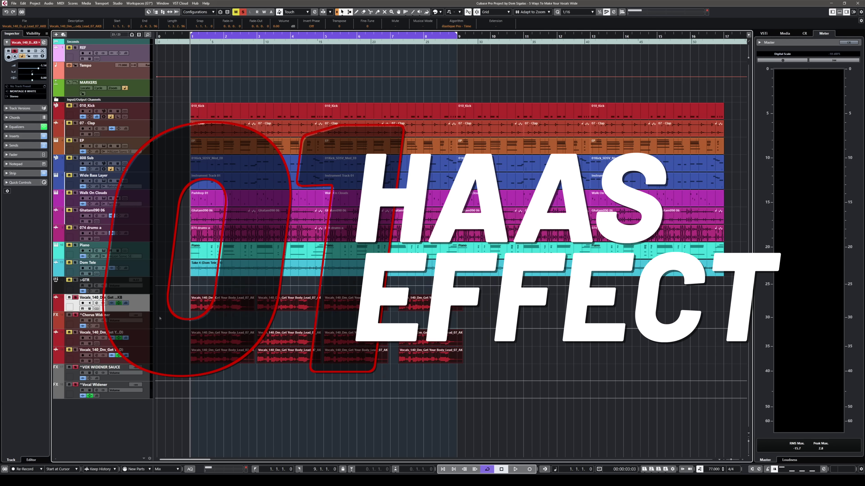
Open the channel settings of the lead vocal track and bring up its StereoDelay insert editor
left_click(96, 303)
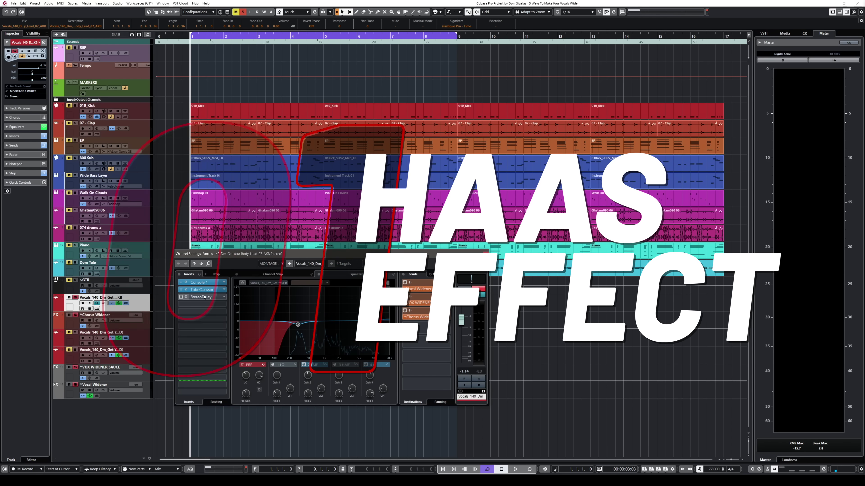
left_click(186, 297)
left_click_drag(391, 171, 257, 240)
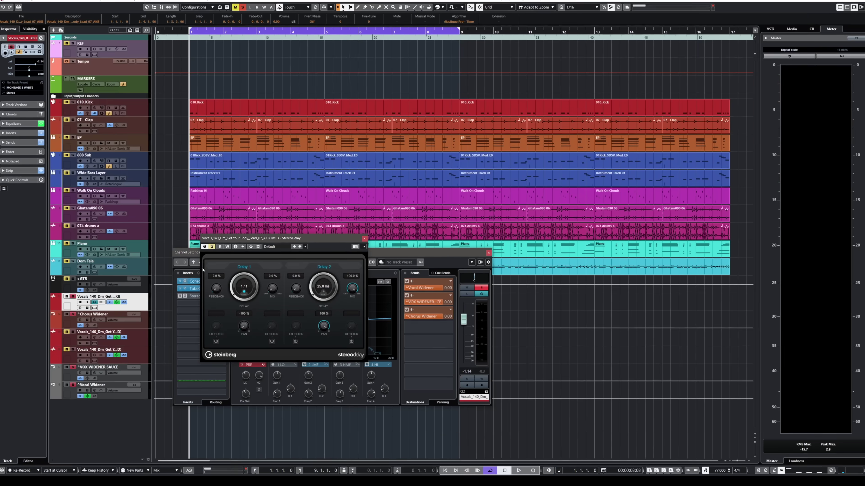
Play the lead vocal and toggle the StereoDelay bypass to compare the active and bypassed sound
key("space")
left_click(213, 248)
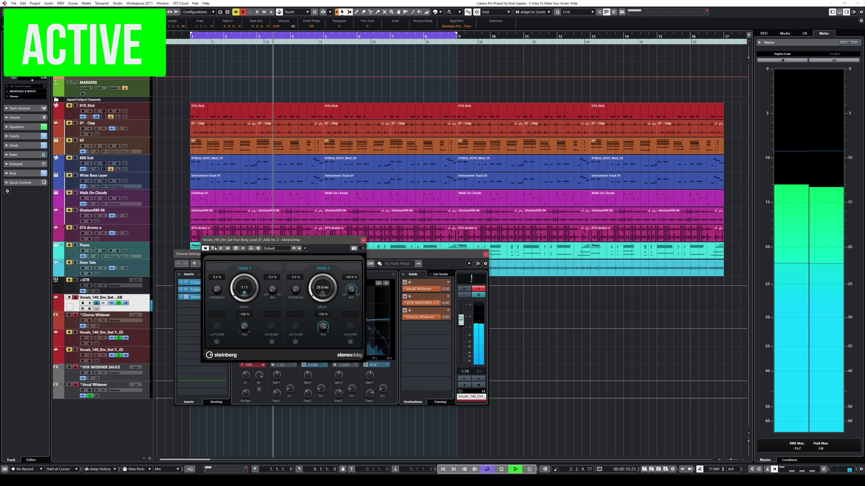
left_click(215, 249)
left_click(215, 249)
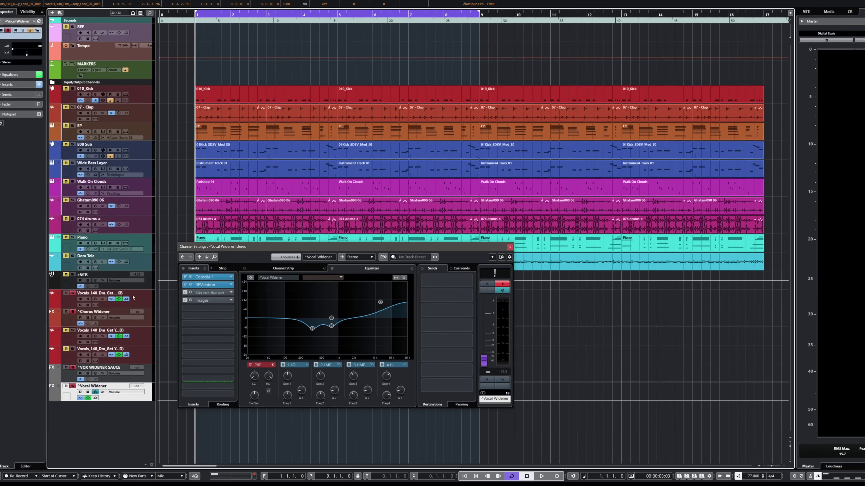
Review the lead vocal's sends and open the REVelation reverb editor on the Vocal Widener FX channel
left_click(144, 300)
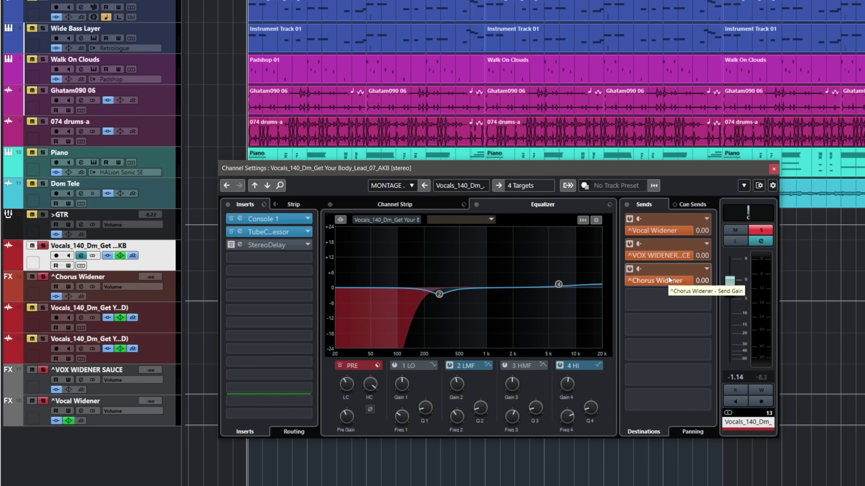
left_click(160, 423)
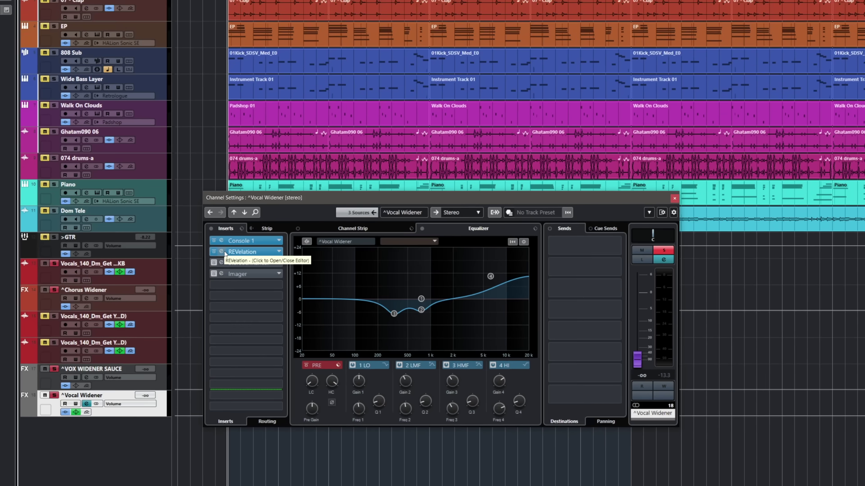
left_click(252, 232)
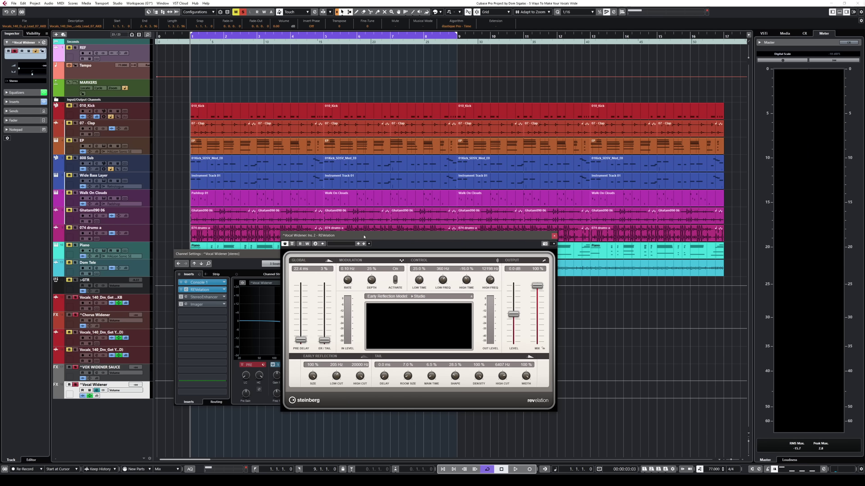
left_click_drag(385, 239, 350, 226)
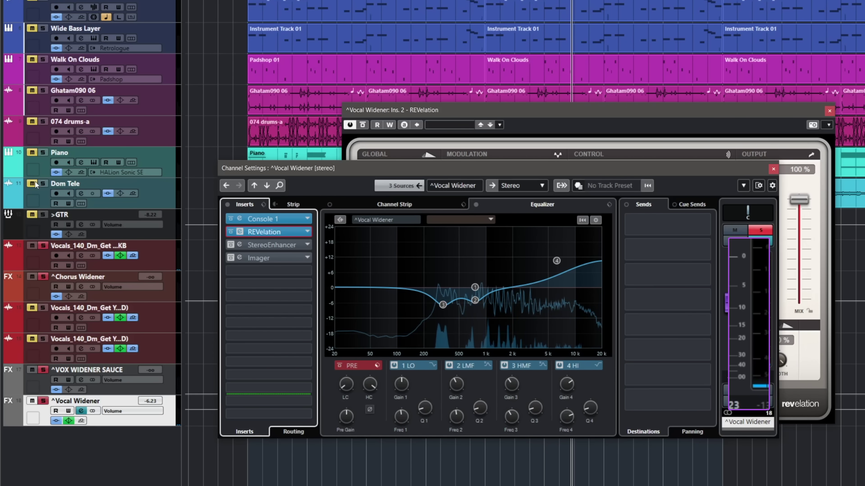
left_click_drag(567, 110, 471, 56)
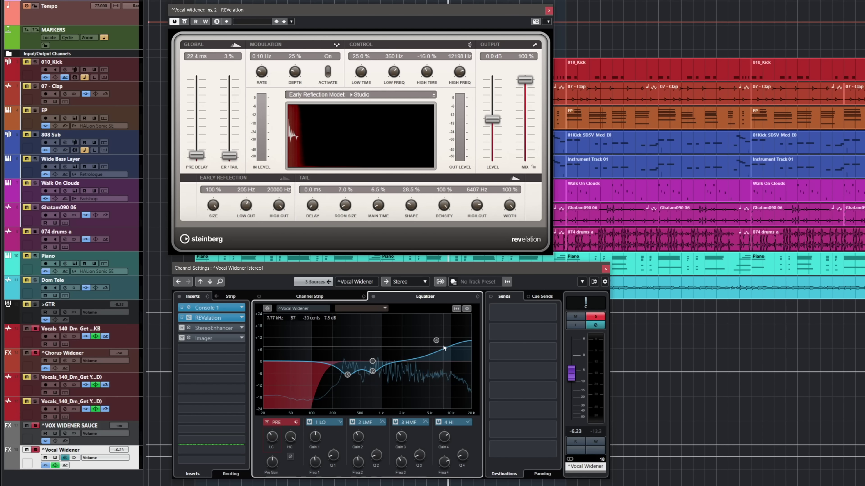
On the Vocal Widener channel, lower the high EQ band slightly and set the StereoEnhancer width to 170 %
left_click_drag(437, 341, 439, 346)
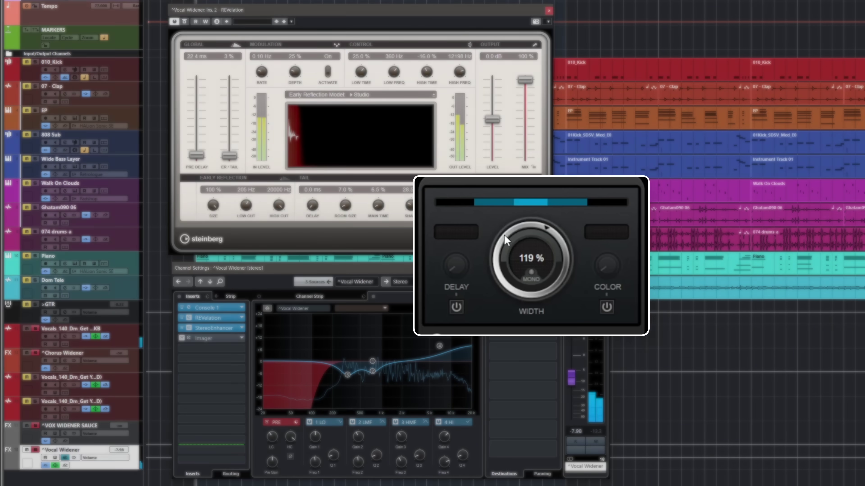
left_click_drag(504, 235, 508, 219)
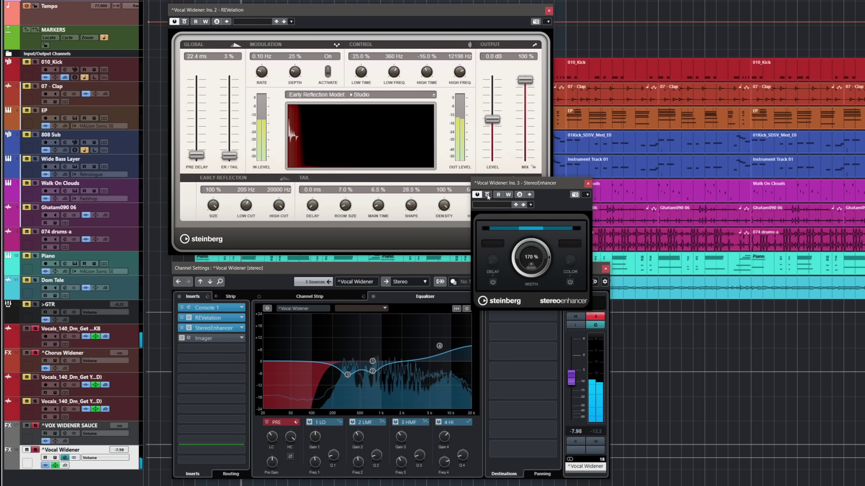
left_click_drag(519, 186, 403, 261)
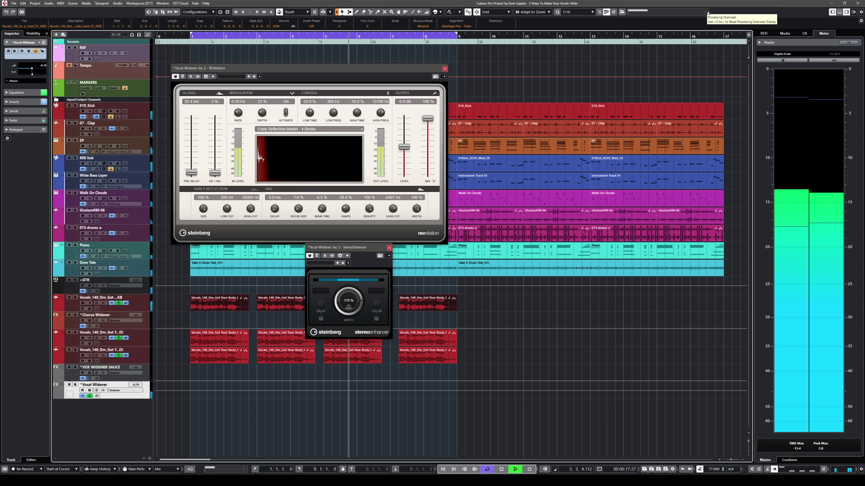
Compare the mix with the Vocal Widener channel muted and unmuted during playback, and stop playback
key("m")
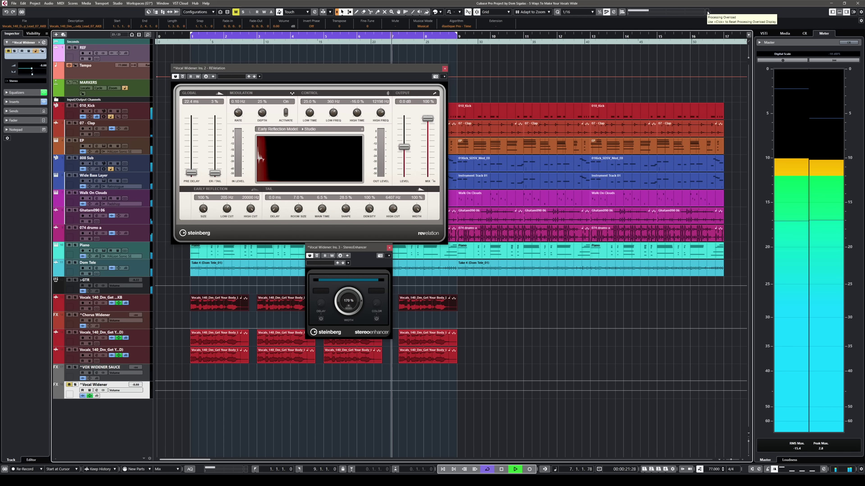
key("m")
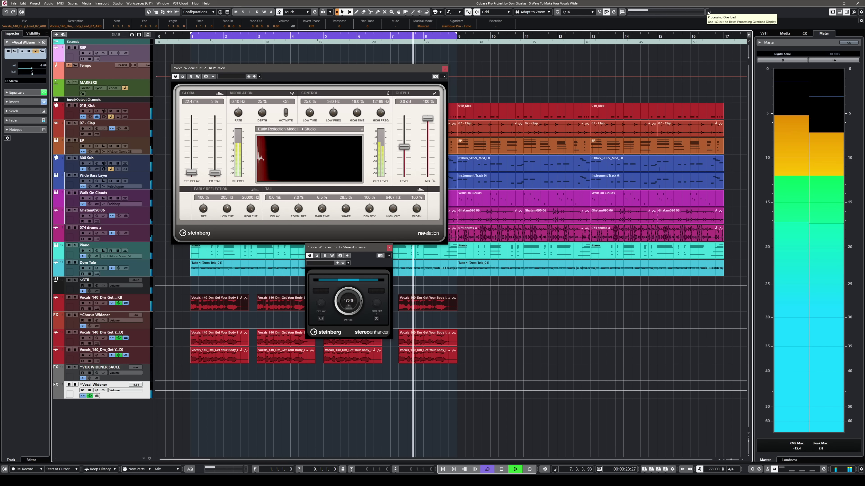
key("m")
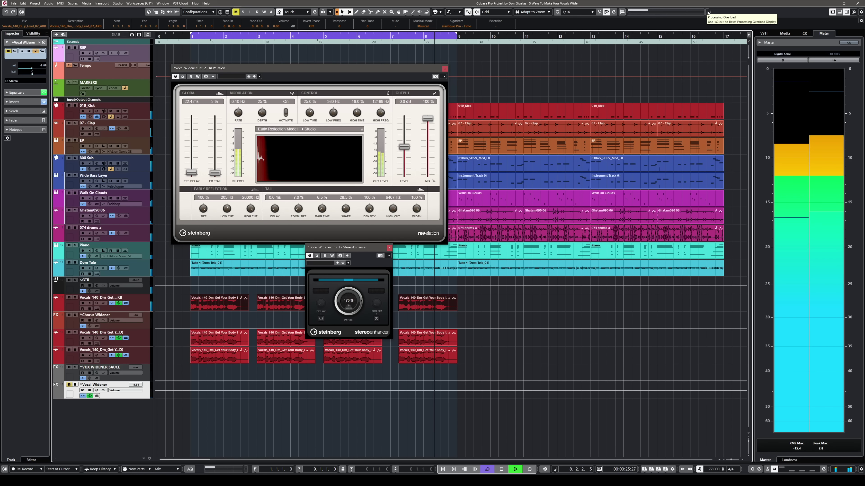
key("m")
key("space")
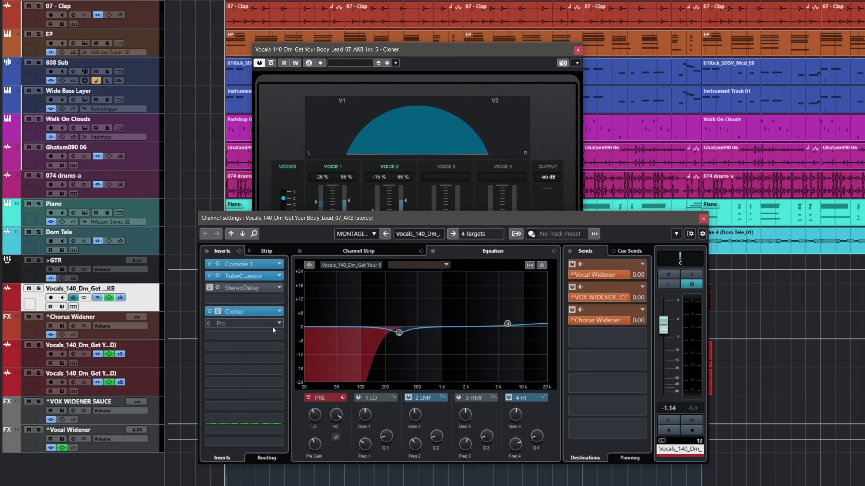
Audition the lead vocal with the Cloner insert bypassed and reactivated
key("e")
key("s")
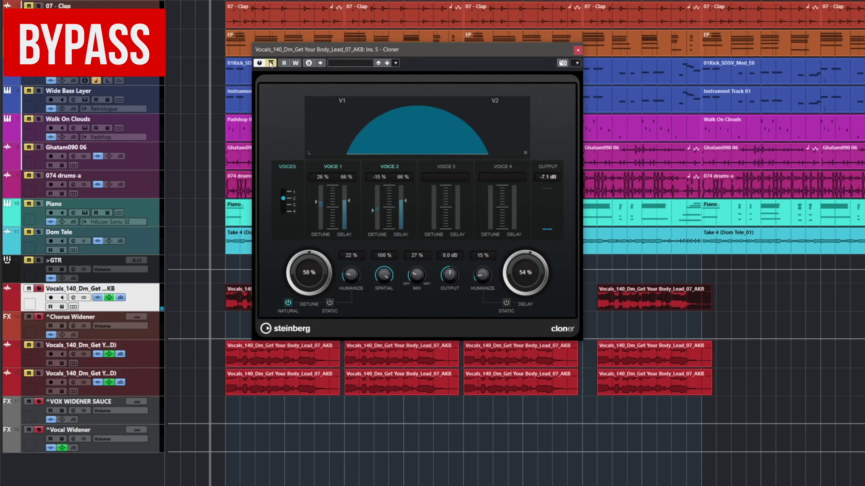
left_click(271, 63)
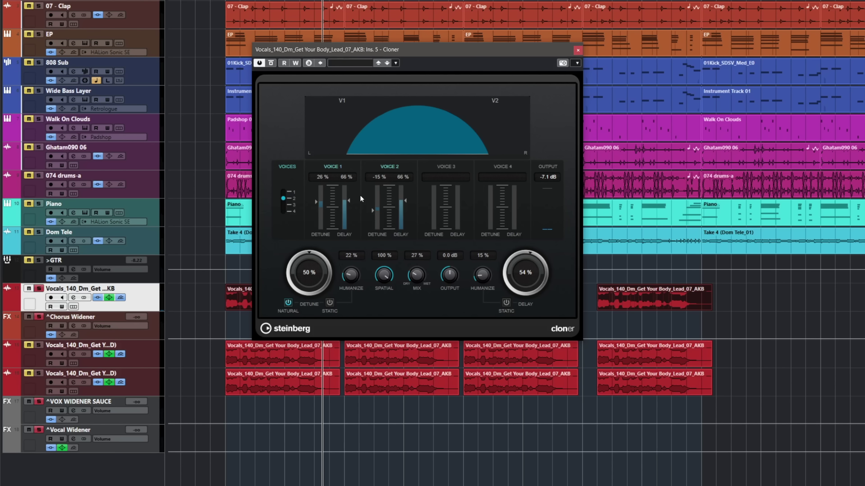
In Cloner, set Voice 1 to 30 % delay and 59 % detune, and Voice 2's delay to 29 %
left_click_drag(350, 202, 348, 213)
left_click_drag(404, 211, 405, 218)
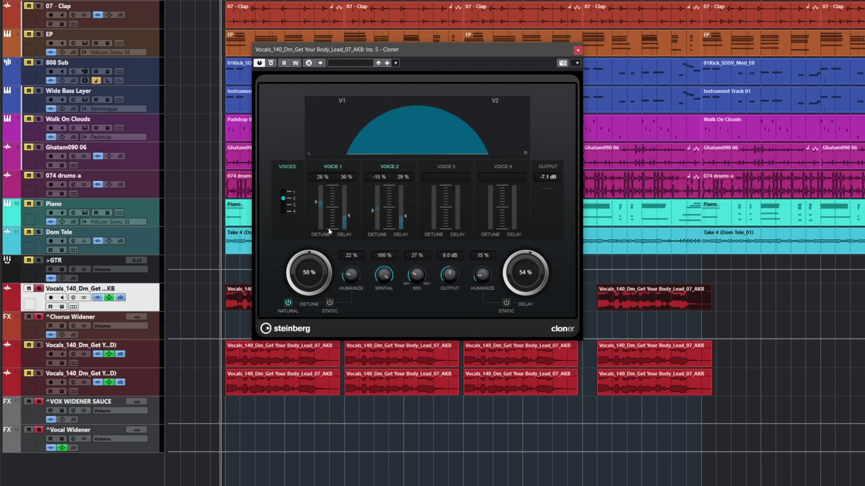
left_click_drag(317, 201, 318, 193)
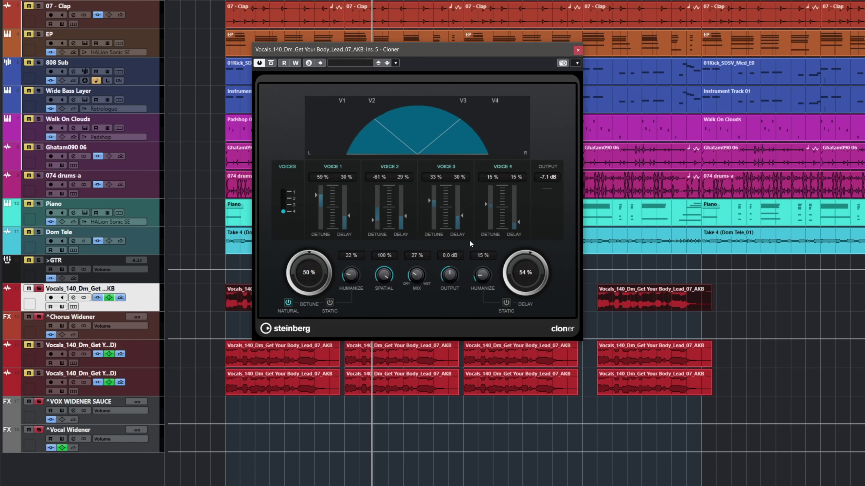
Set Cloner's Voice 3 detune to 28 % and adjust the dry/wet mix while listening to the vocal
key("space")
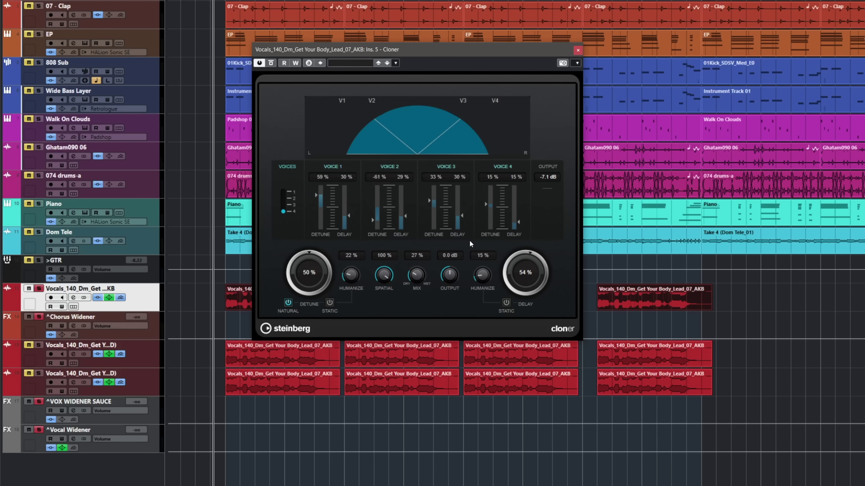
left_click_drag(430, 201, 430, 202)
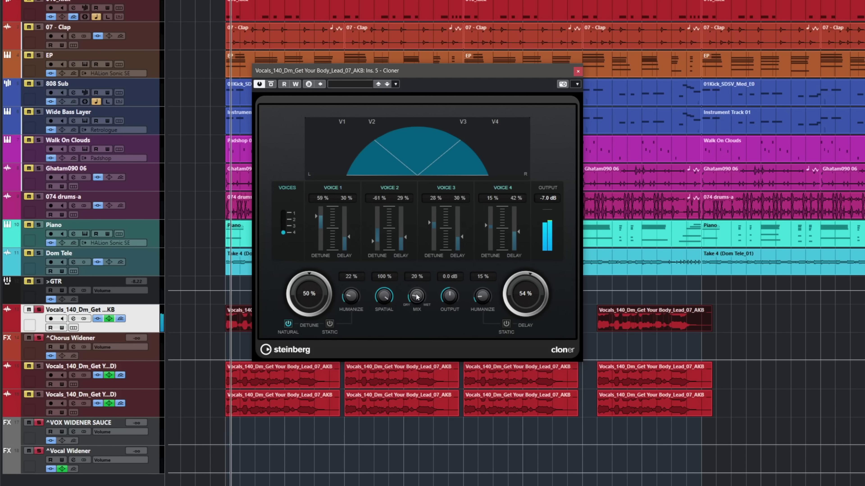
left_click_drag(416, 297, 387, 264)
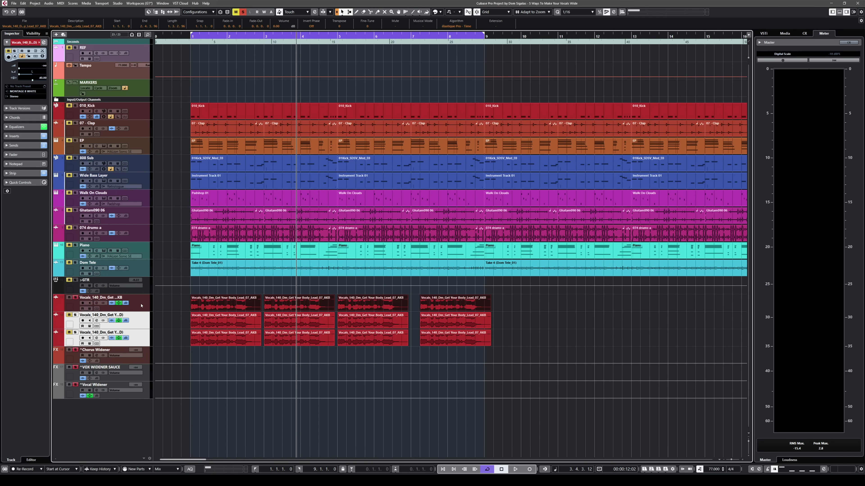
Select the original lead vocal track and review the track commands available for duplicating it
left_click(140, 302)
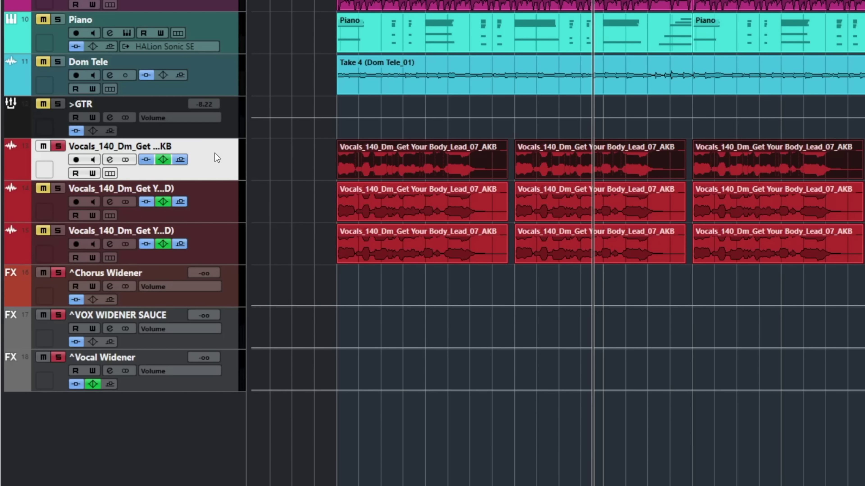
right_click(215, 152)
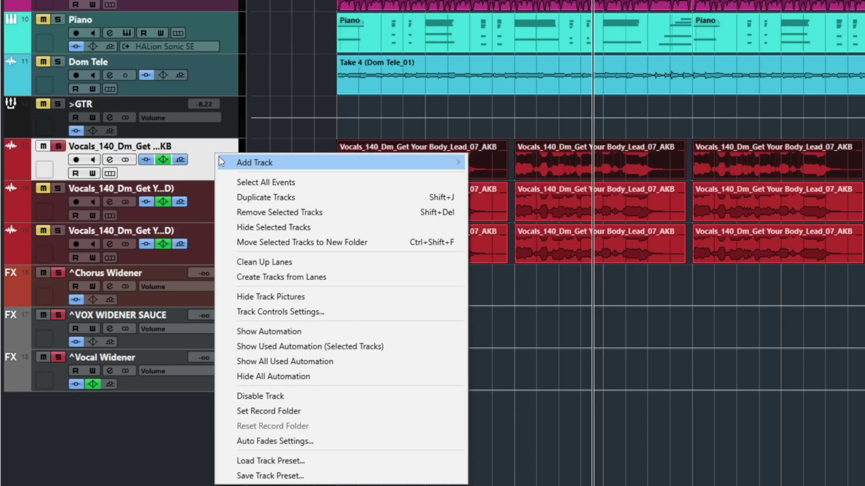
left_click(207, 155)
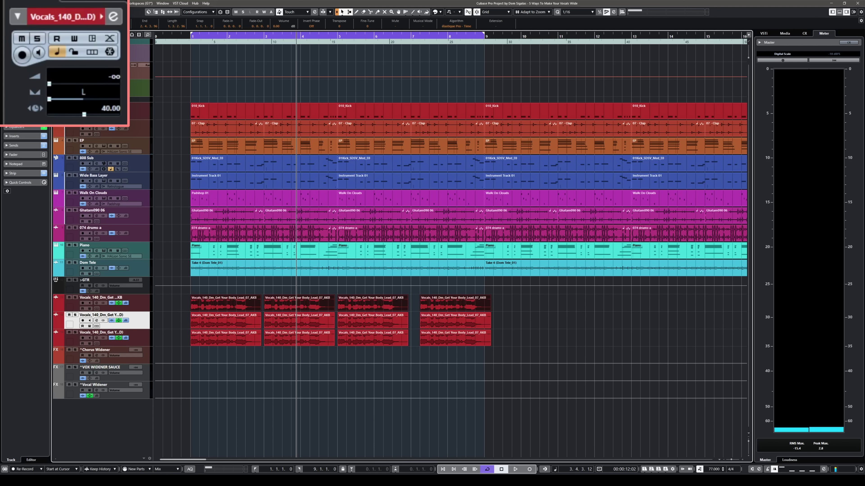
Pan the first duplicated vocal track fully left and set its track delay to 30
left_click_drag(67, 101, 54, 103)
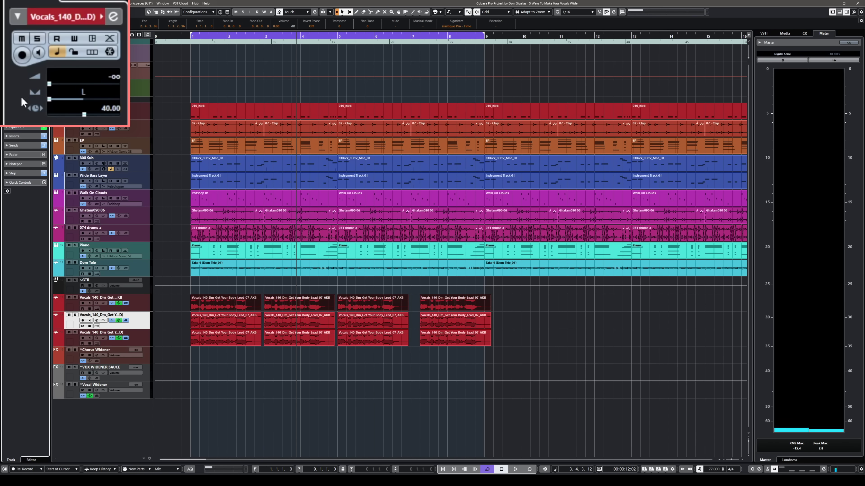
left_click(145, 346)
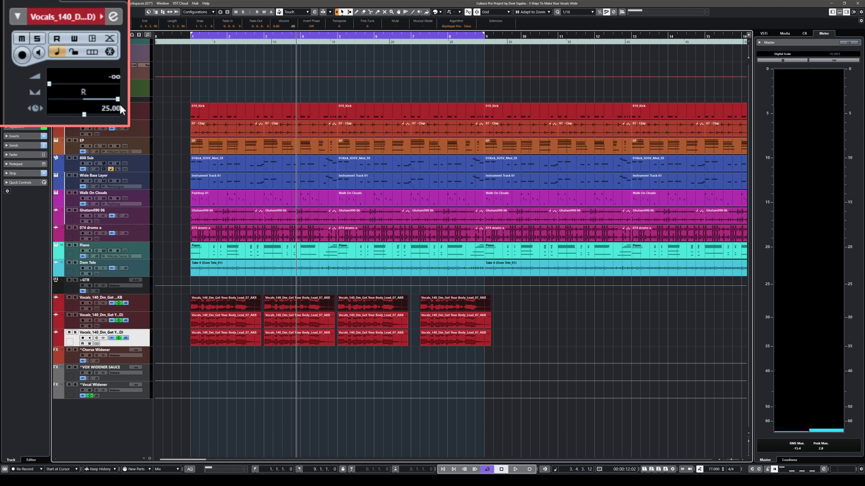
key("Up")
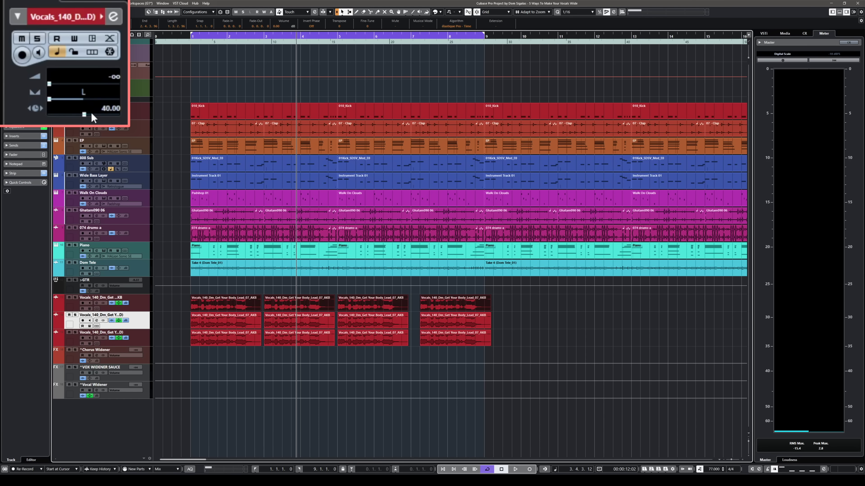
double_click(107, 110)
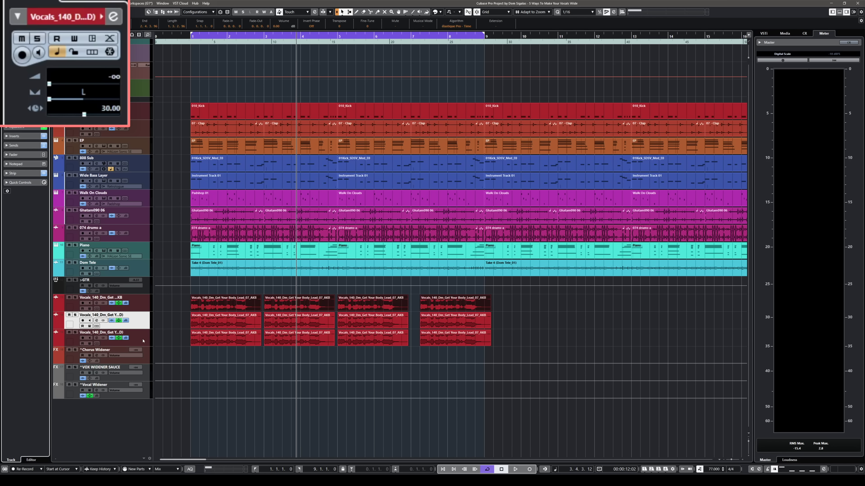
In the mixer, activate Pitch Correct on the duplicated vocal channels, review its settings and close the editor
left_click(143, 340)
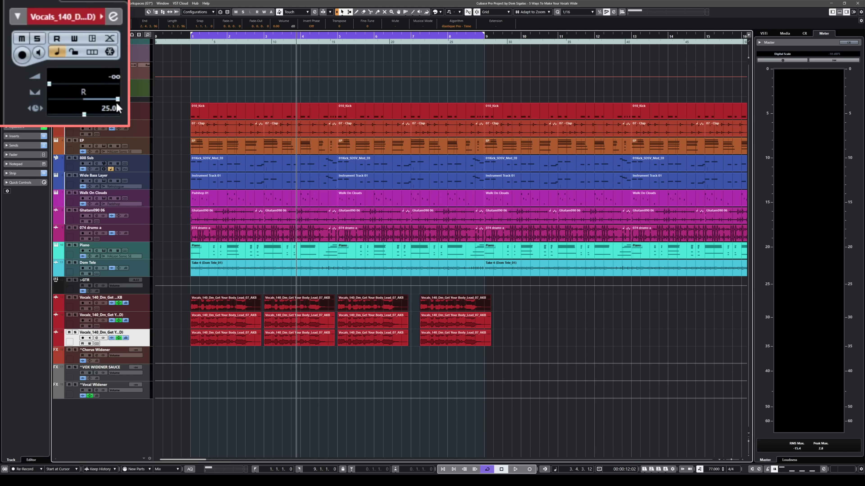
key("F3")
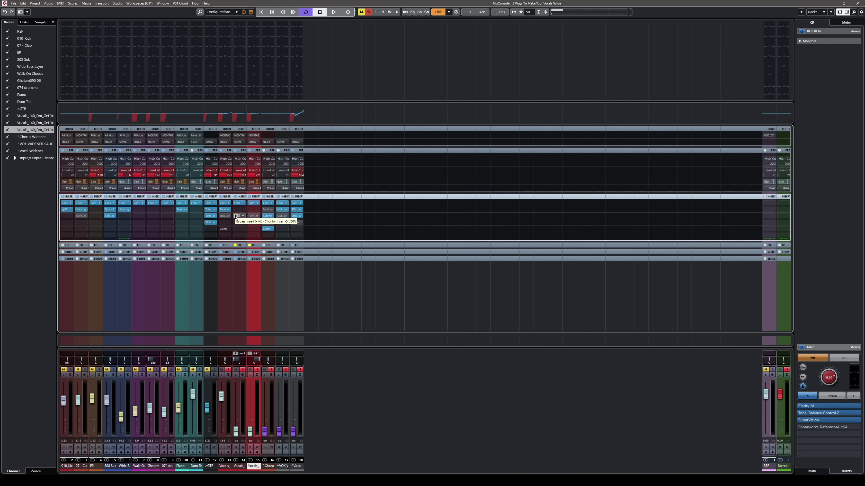
left_click(254, 218)
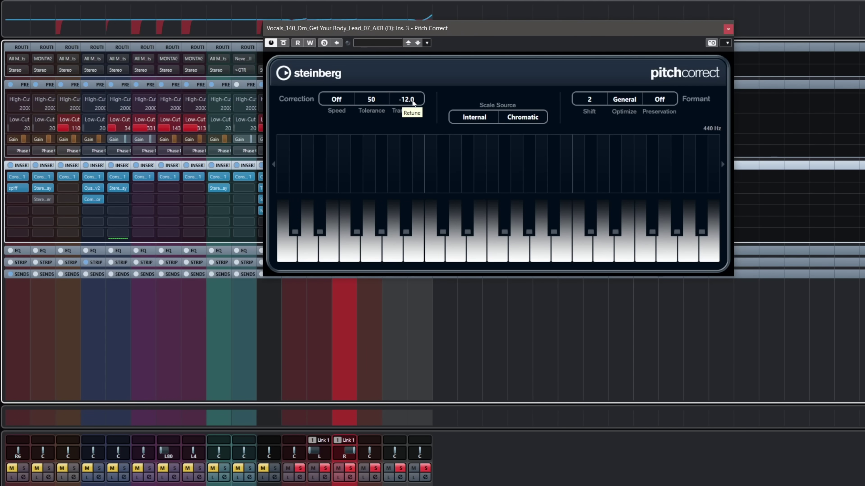
left_click_drag(718, 31, 464, 117)
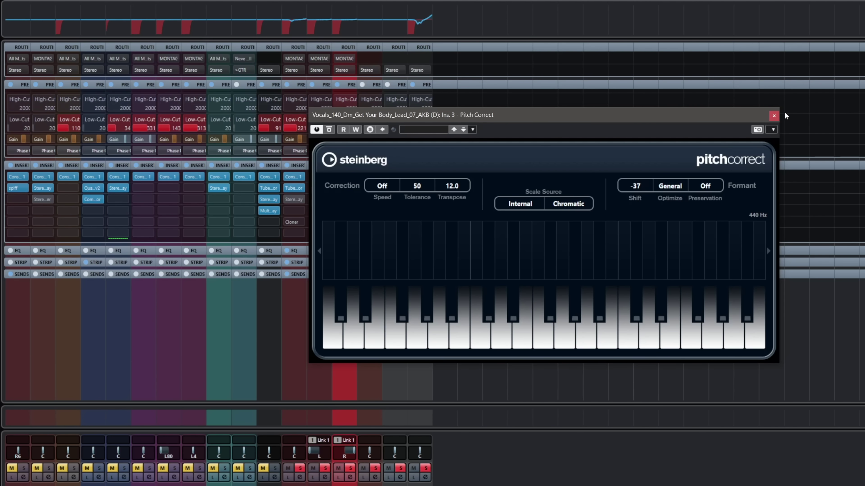
left_click(772, 117)
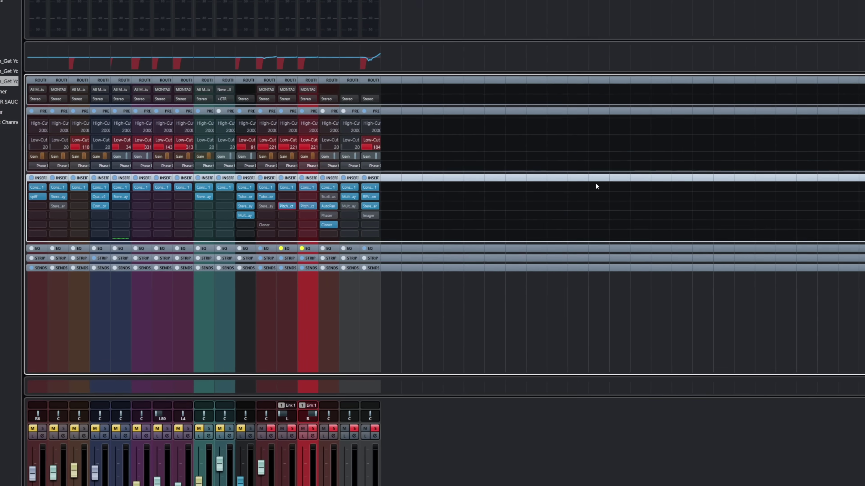
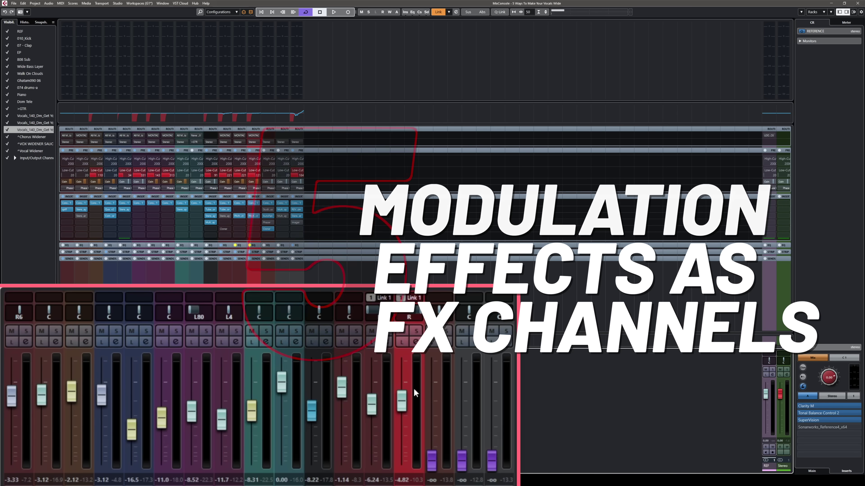
Pull the linked faders of the duplicated vocal channels fully down and select the Chorus Widener channel
left_click_drag(401, 400, 401, 461)
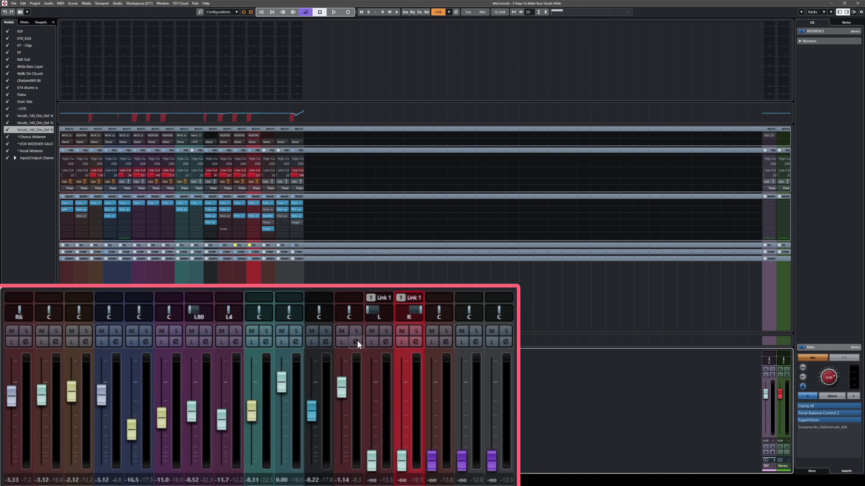
key("Right")
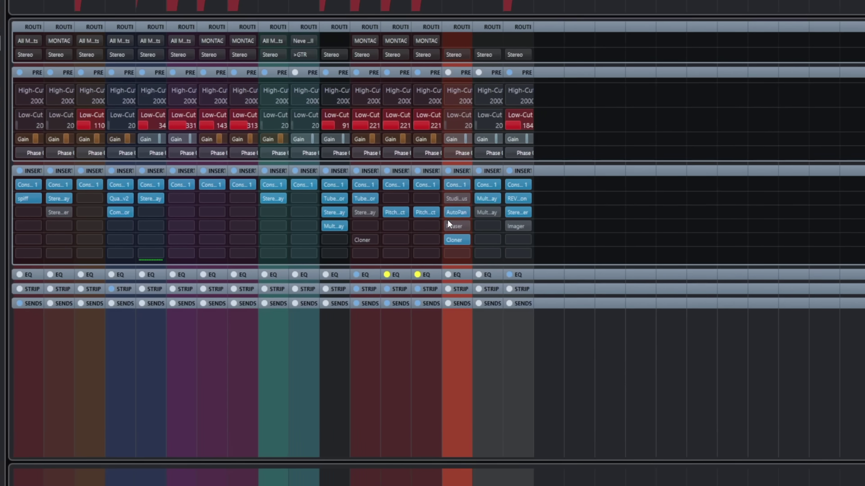
Bypass the Cloner insert on the Chorus Widener channel and open its AutoPan effect
mouse_move(447, 231)
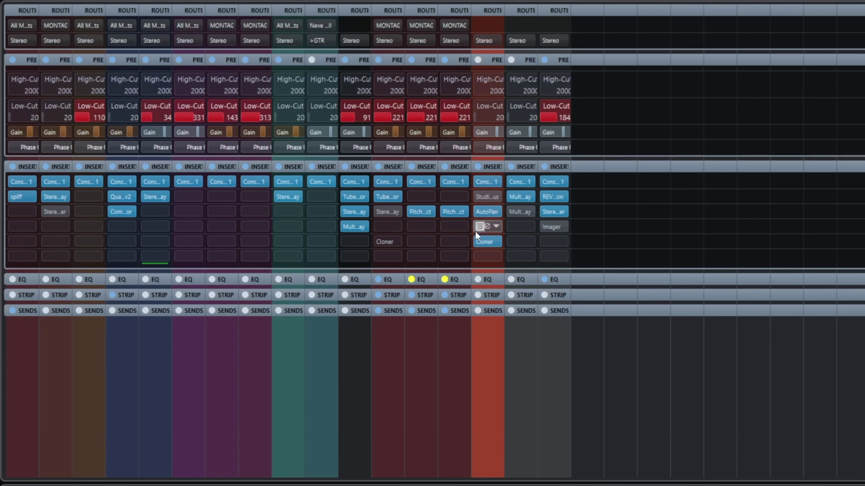
left_click(478, 241)
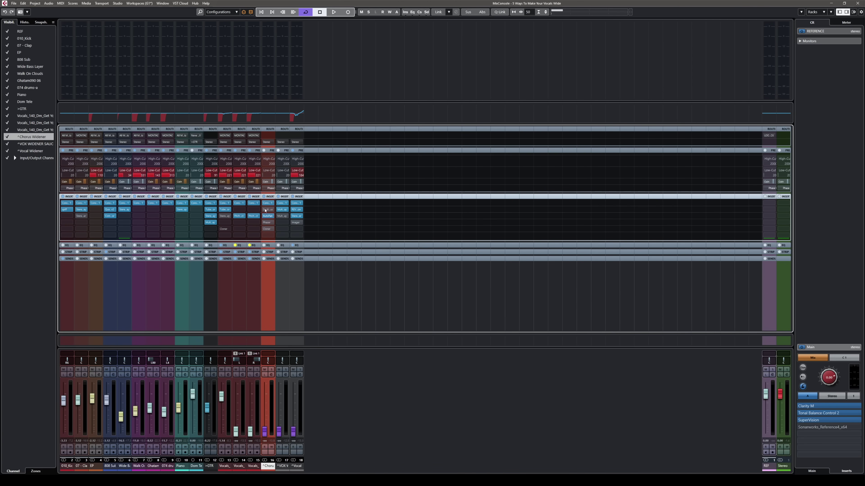
left_click(268, 216)
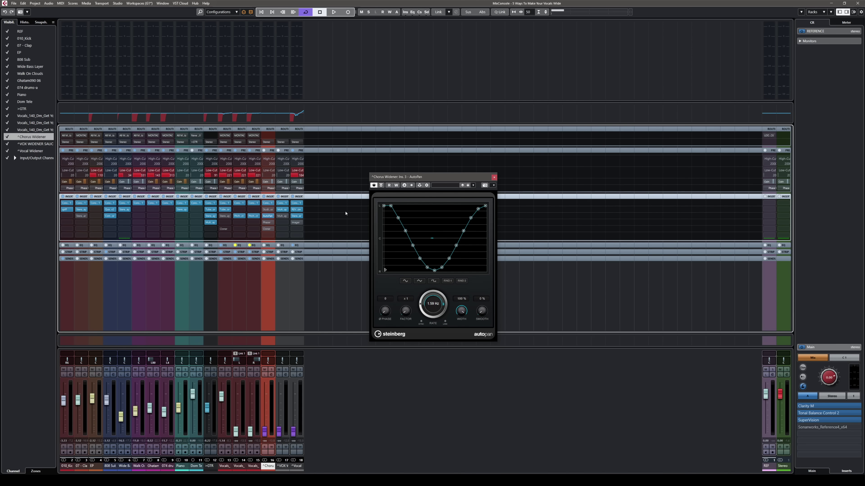
Play the mix and try slow and fast AutoPan rates on the Chorus Widener channel, settling on 6.15 Hz
key("space")
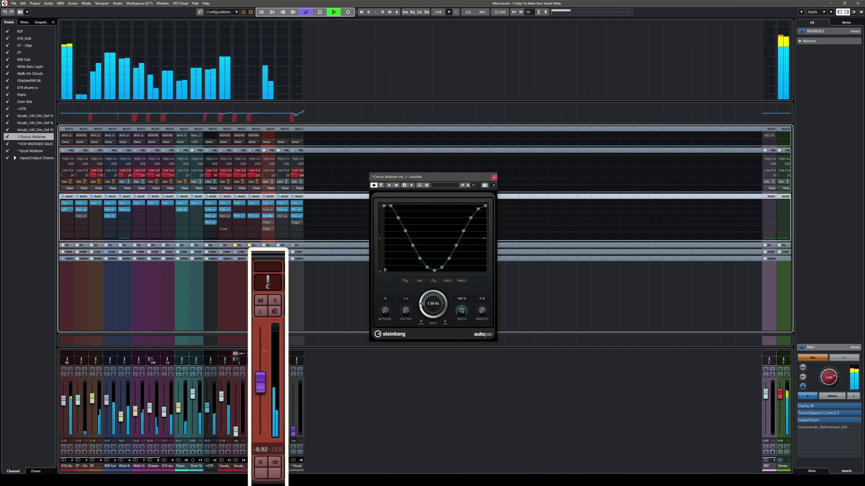
left_click_drag(421, 304, 421, 308)
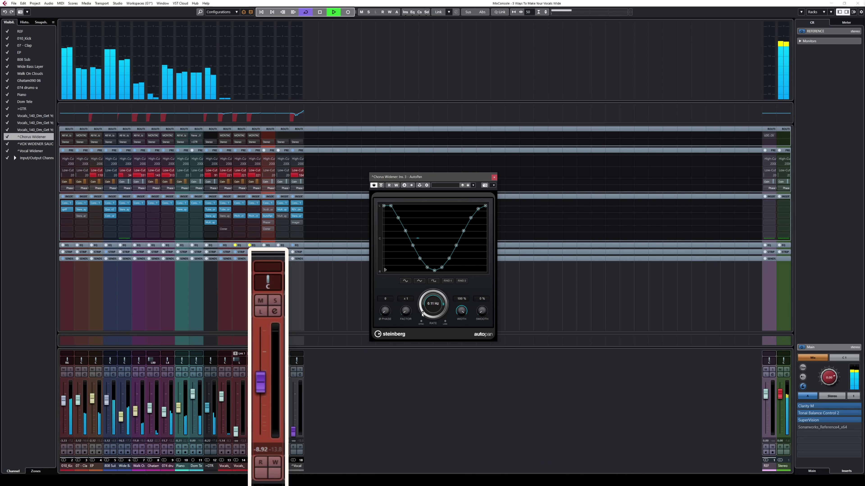
left_click_drag(422, 312, 421, 311)
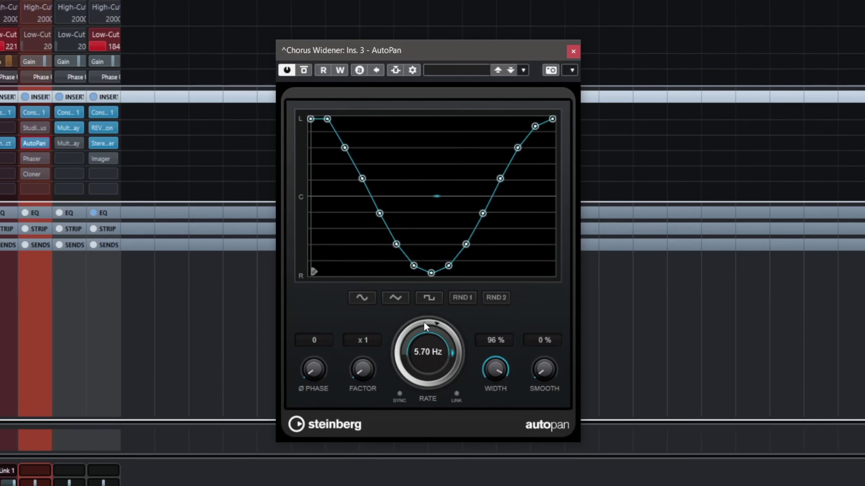
scroll(424, 322, "up", 3)
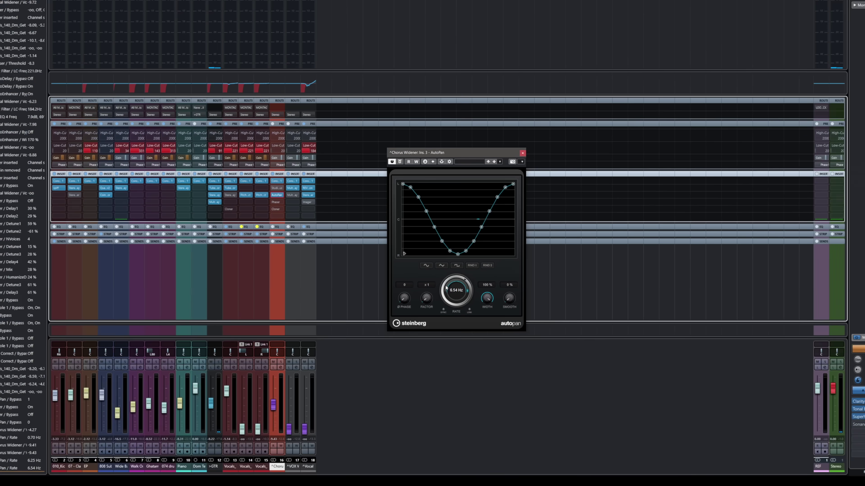
left_click_drag(446, 288, 444, 289)
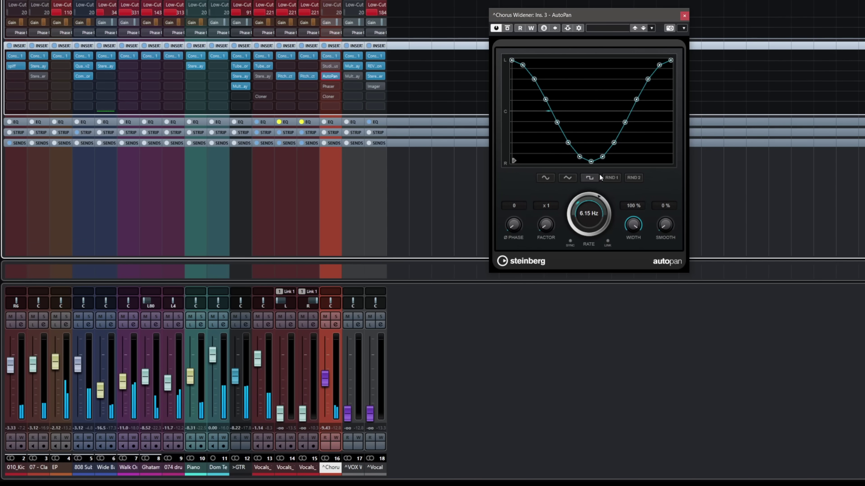
Set AutoPan's waveform to Square with a rate of 6.40 Hz and raise the Chorus Widener fader
left_click(589, 178)
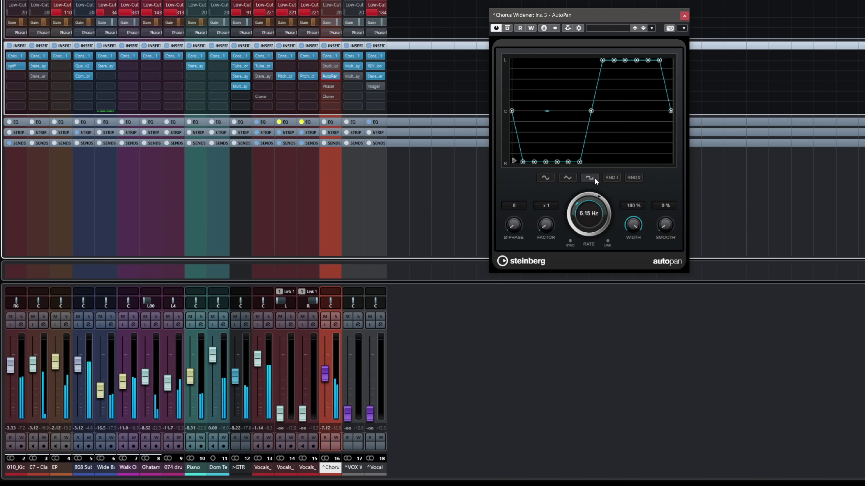
left_click_drag(587, 185, 586, 182)
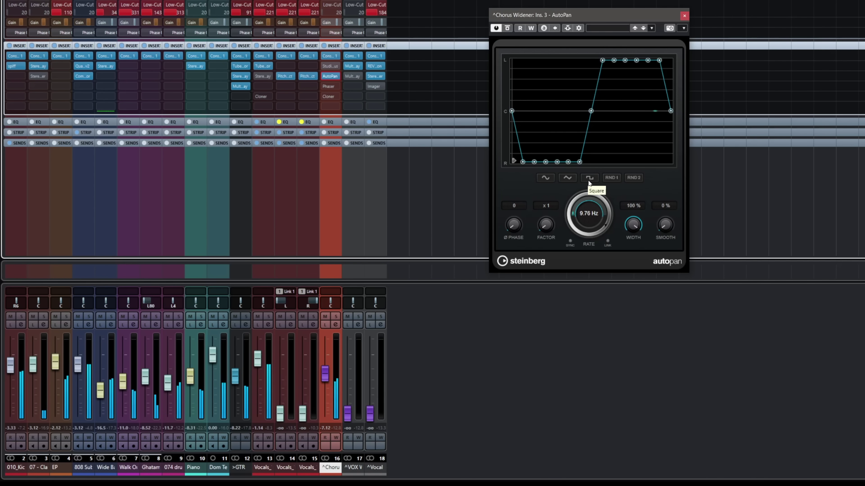
left_click_drag(587, 182, 585, 191)
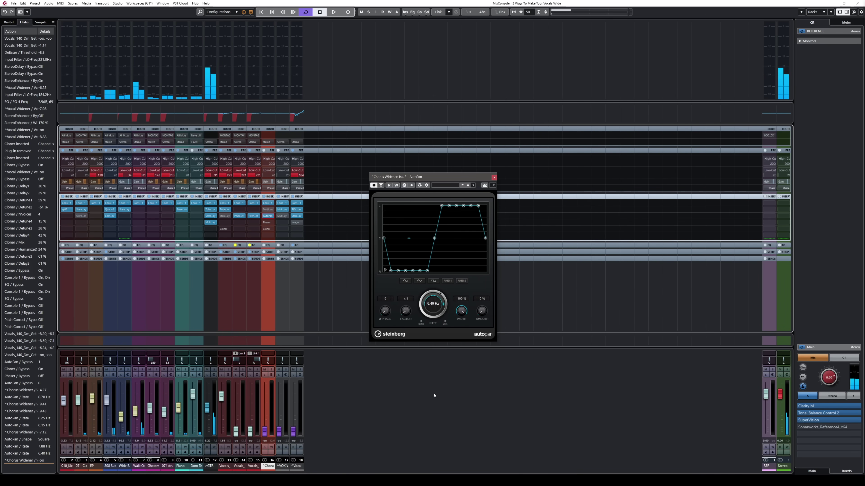
left_click_drag(264, 432, 266, 400)
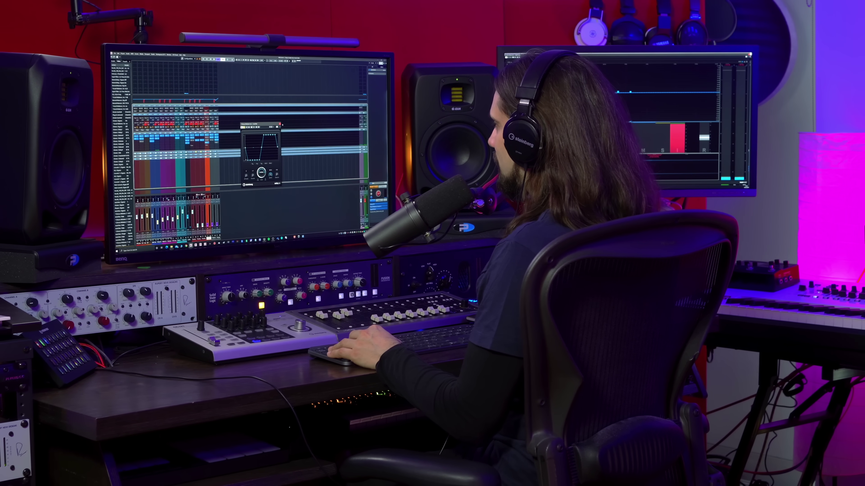
Switch from AutoPan to Phaser on the Chorus Widener channel and set the Phaser's Spatial to 100 %
left_click(203, 145)
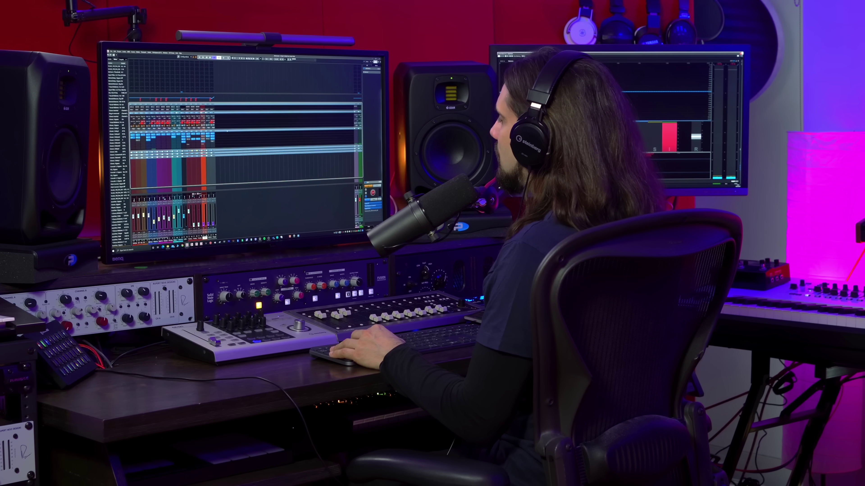
left_click(203, 147)
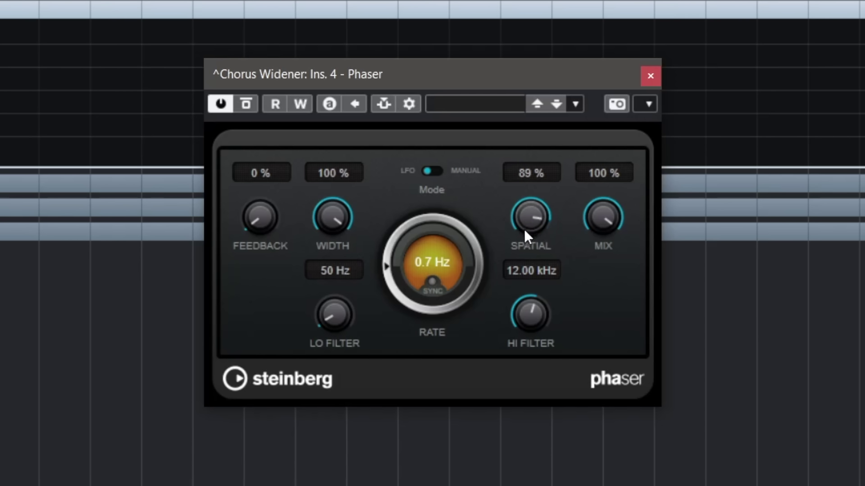
left_click_drag(526, 236, 534, 158)
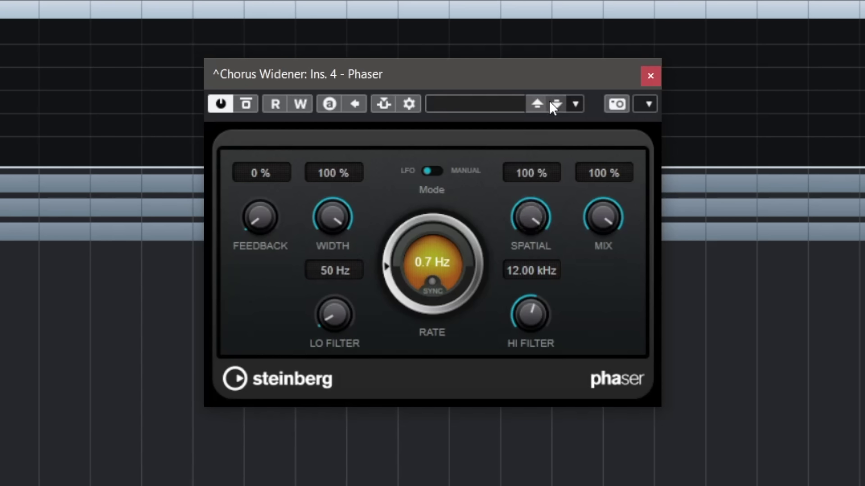